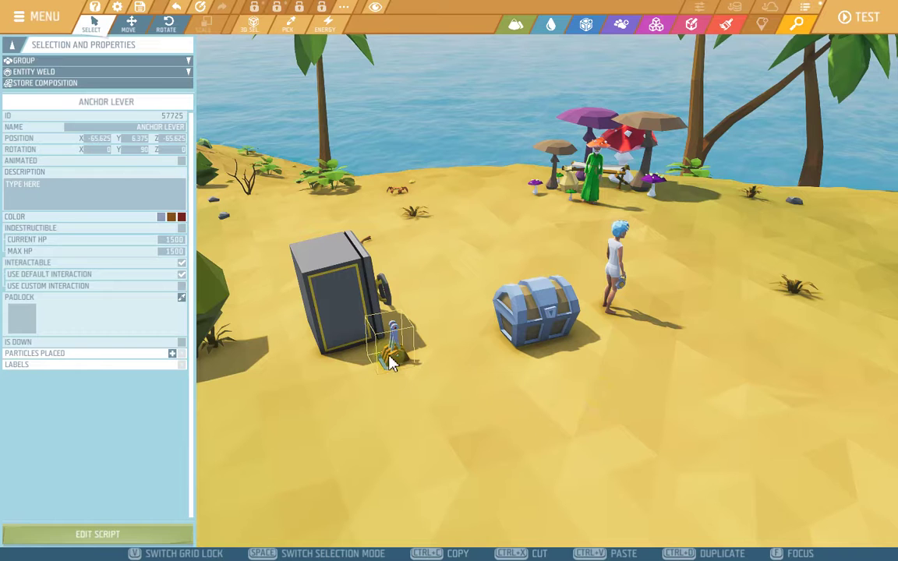
Set the Spawn Entity type in the anchor lever's script to Blank Key and leave the script editor.
click(475, 411)
click(409, 365)
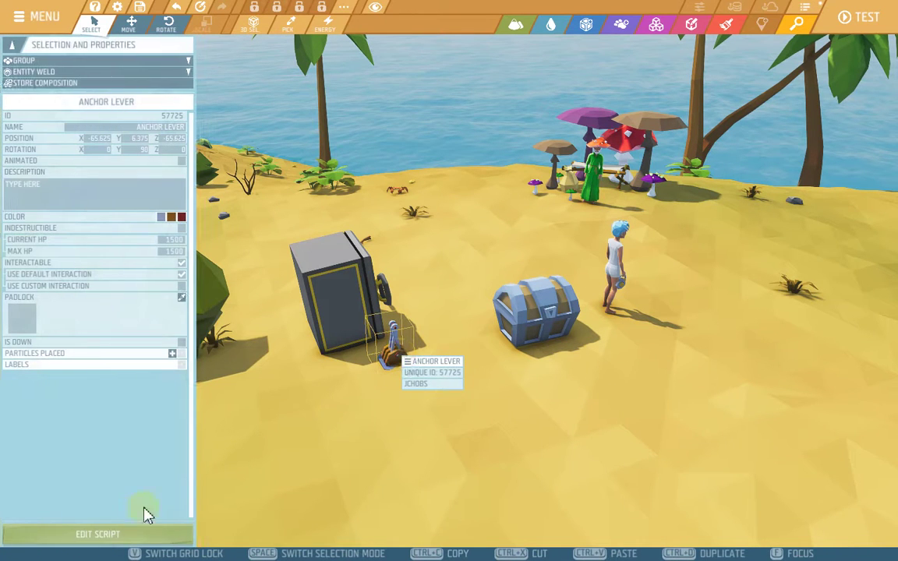
click(102, 535)
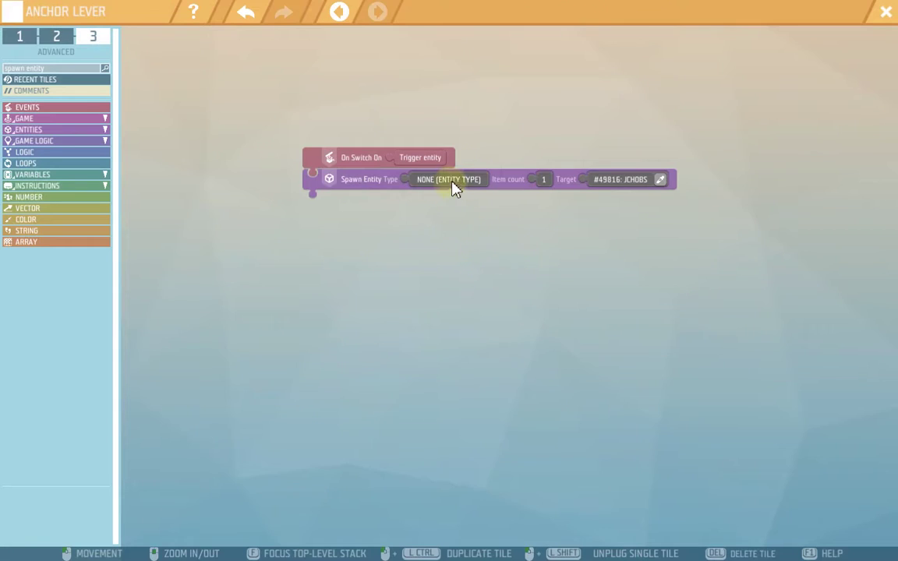
click(450, 184)
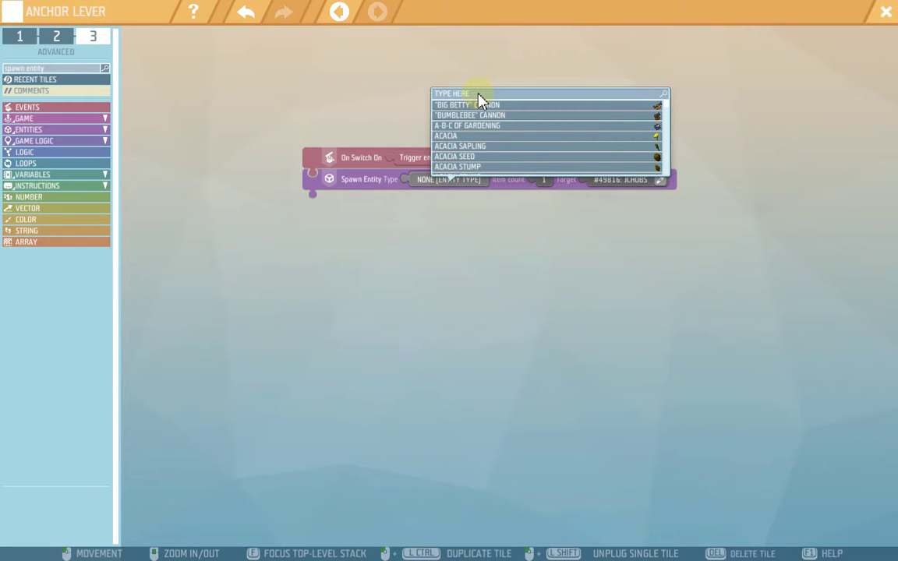
text(key)
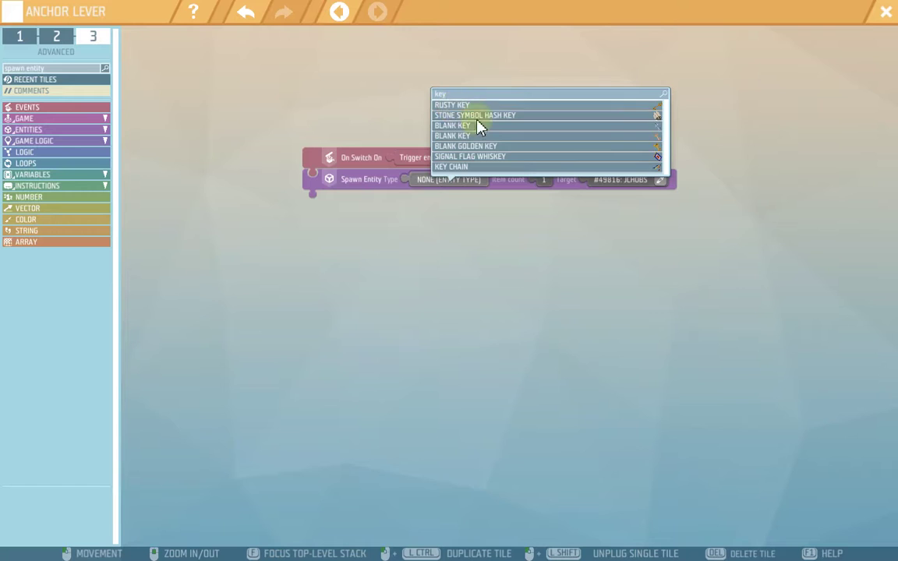
click(468, 136)
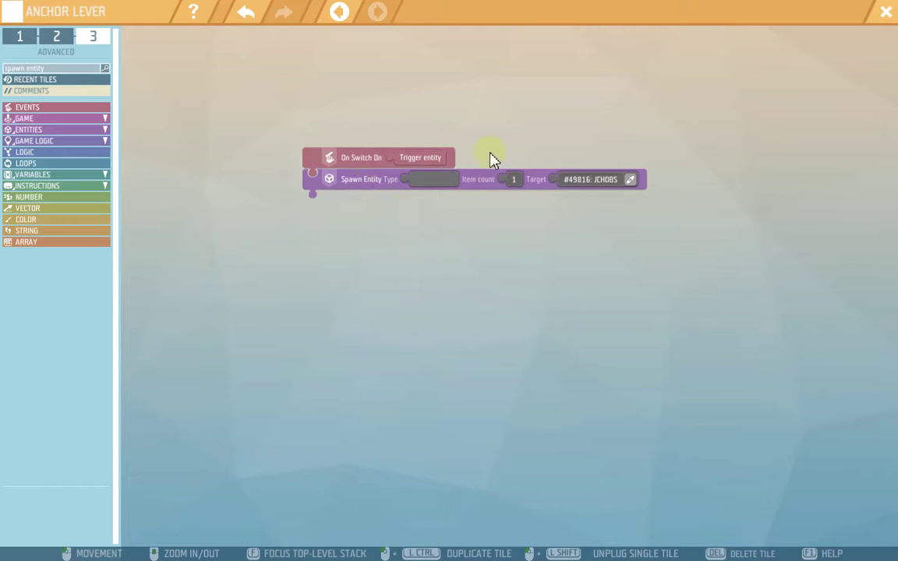
click(431, 184)
click(672, 94)
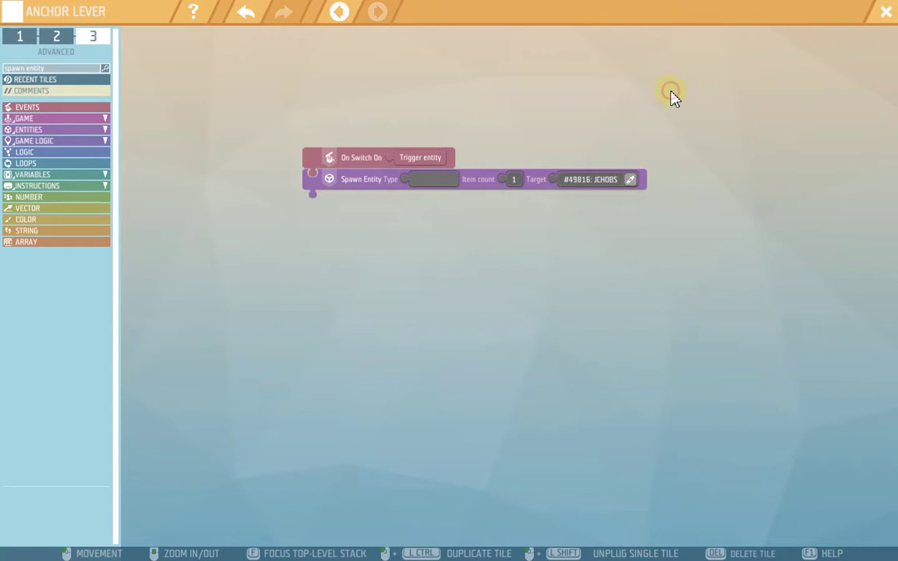
click(886, 17)
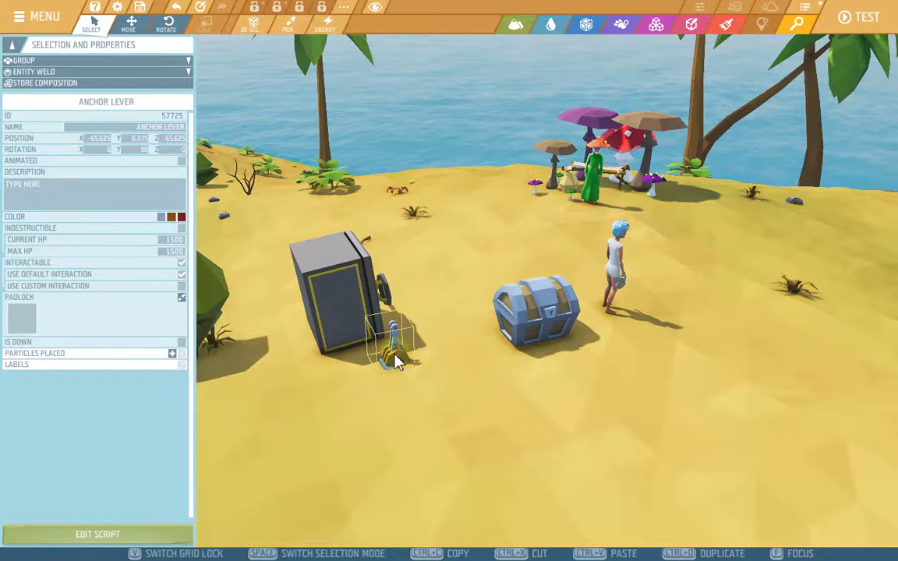
Look through the entity types offered for the Spawn Entity tile in the anchor lever's script.
click(94, 535)
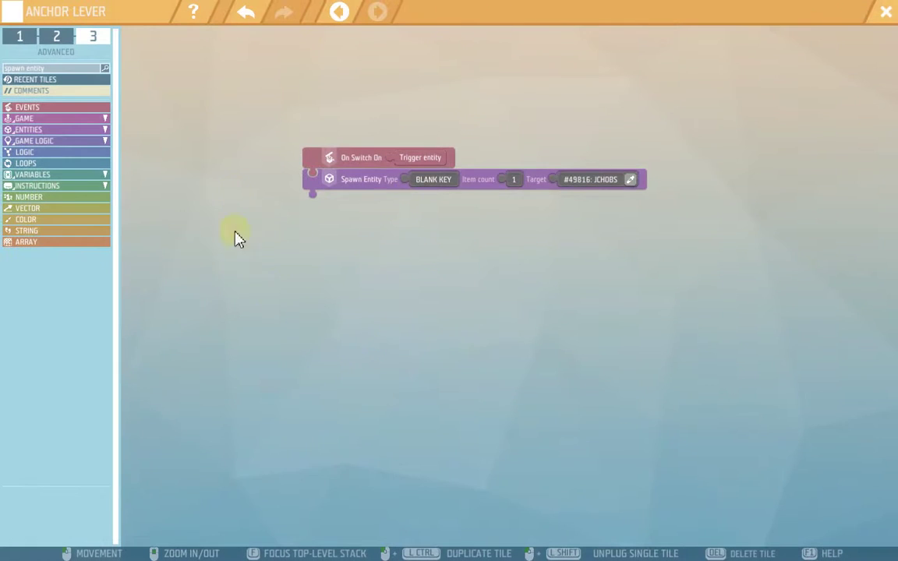
click(432, 186)
scroll(507, 267, down, 3)
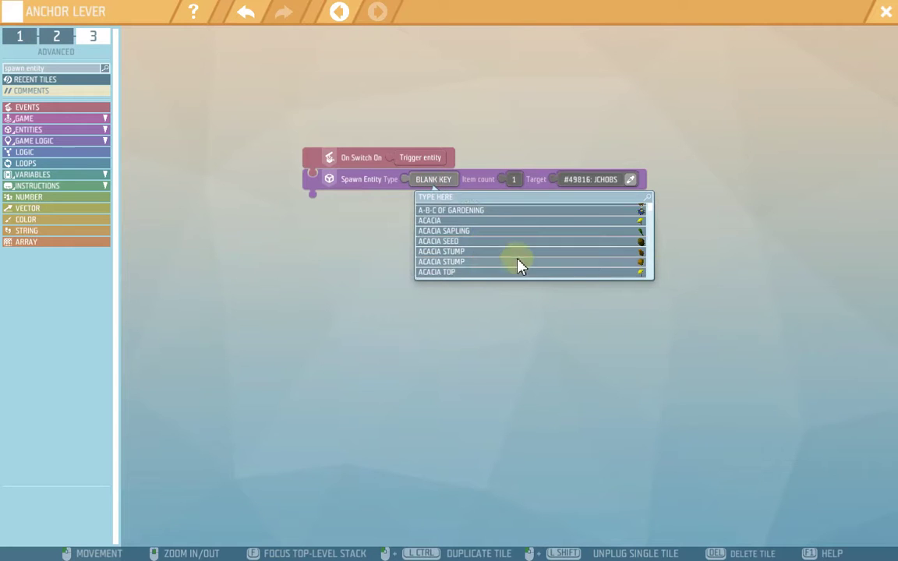
scroll(507, 267, down, 3)
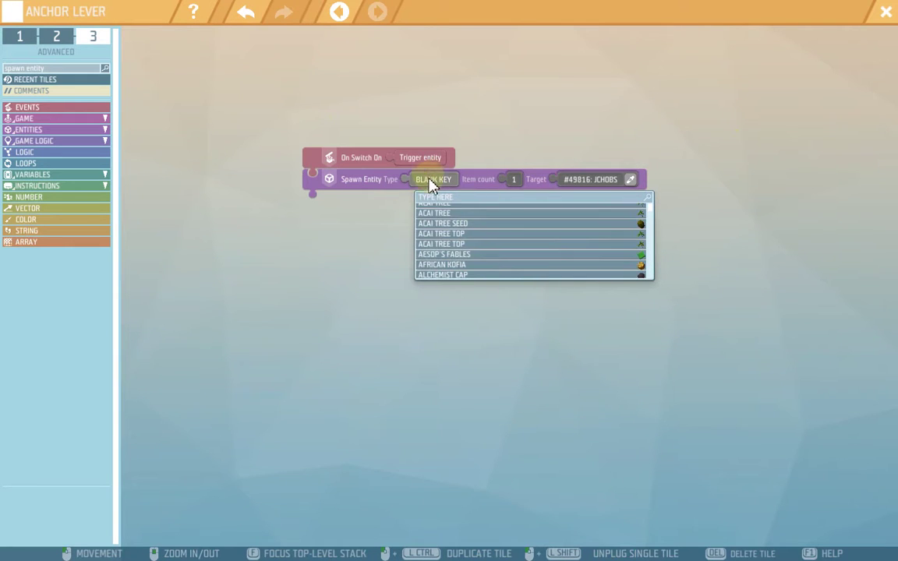
scroll(315, 255, down, 5)
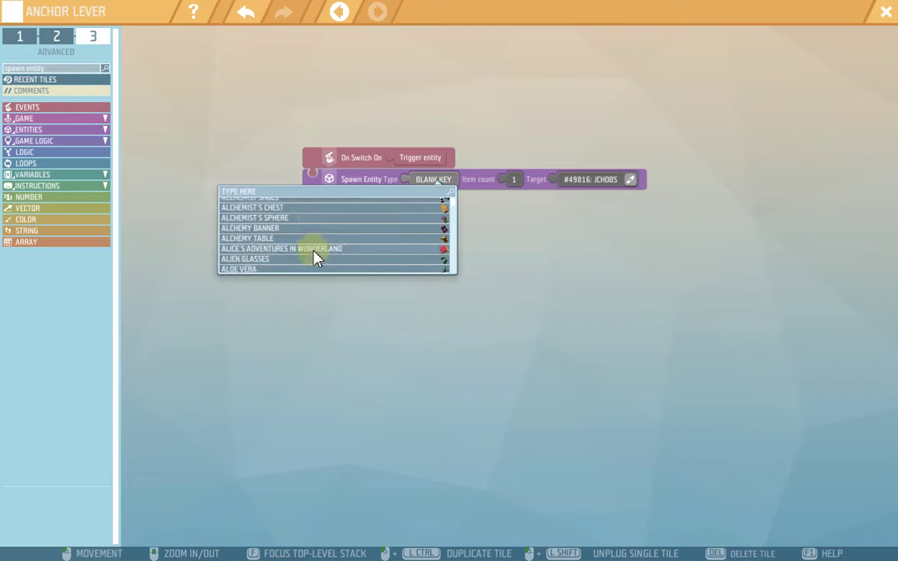
scroll(313, 257, down, 10)
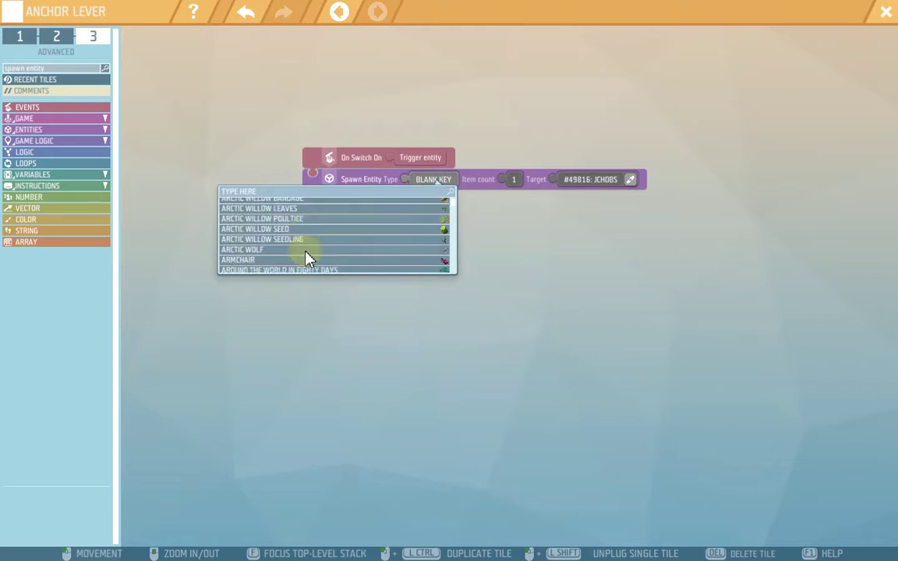
scroll(320, 249, down, 6)
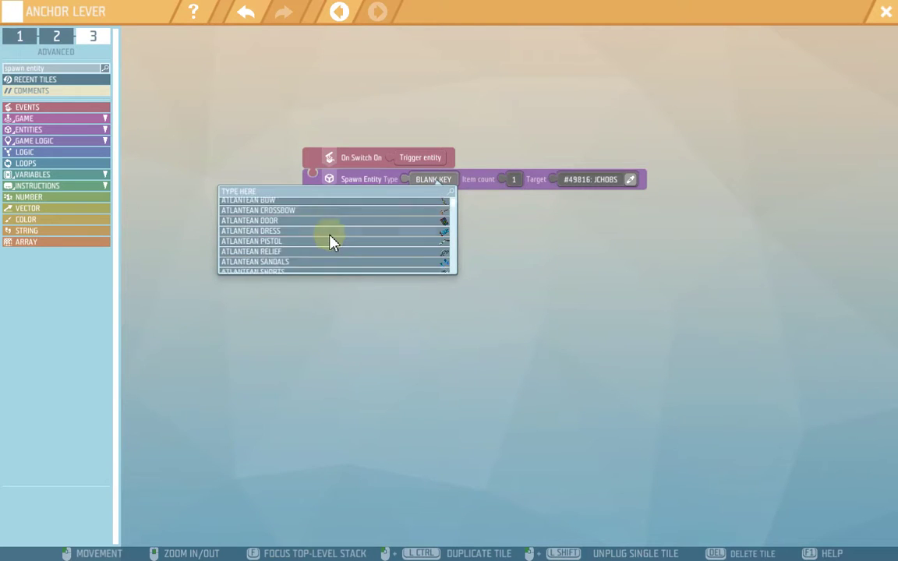
scroll(324, 242, down, 3)
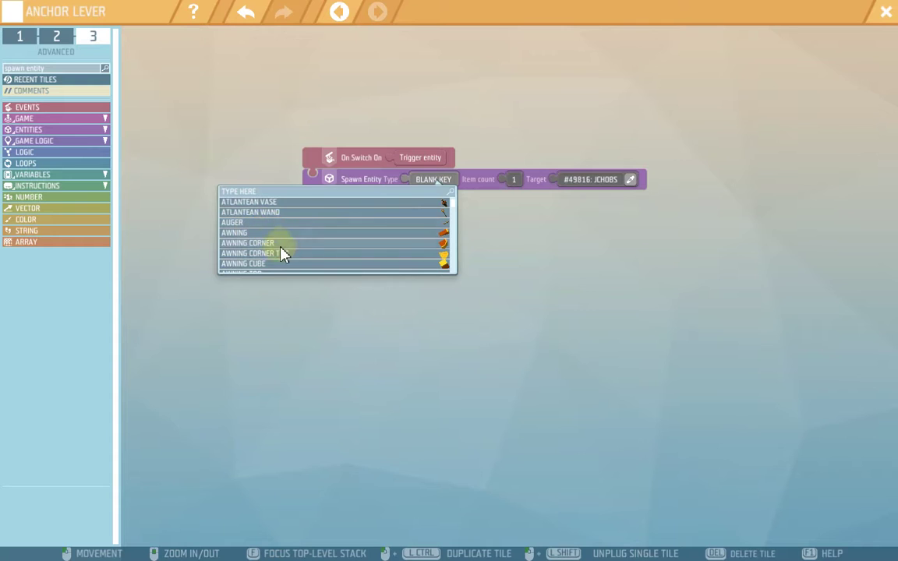
Search the entity types for "bana", set the spawned type to Banana, and leave the script editor.
click(414, 181)
click(435, 183)
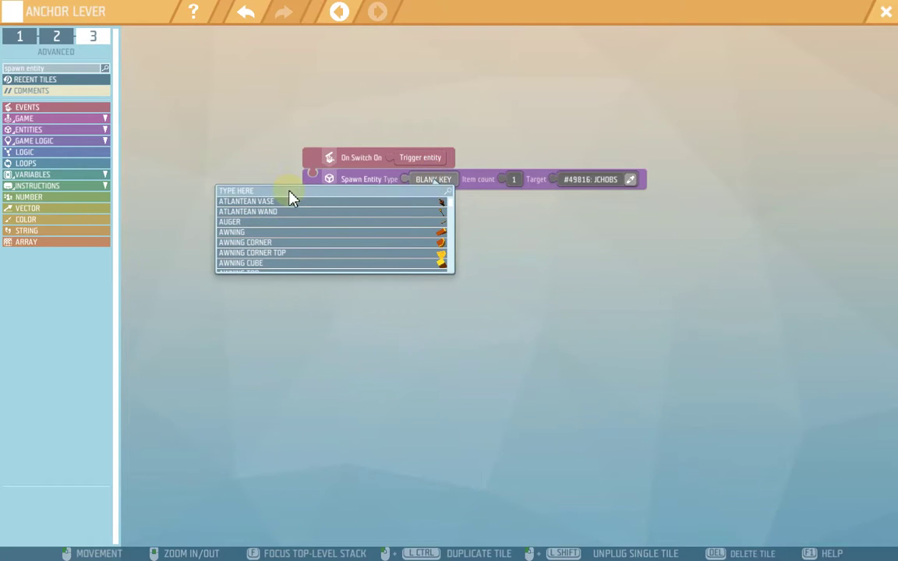
text(bana)
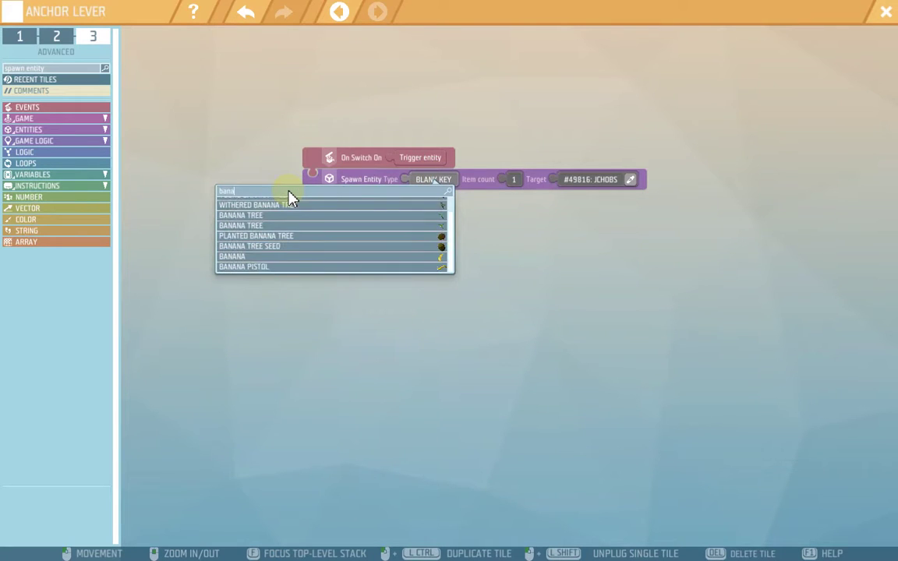
click(257, 258)
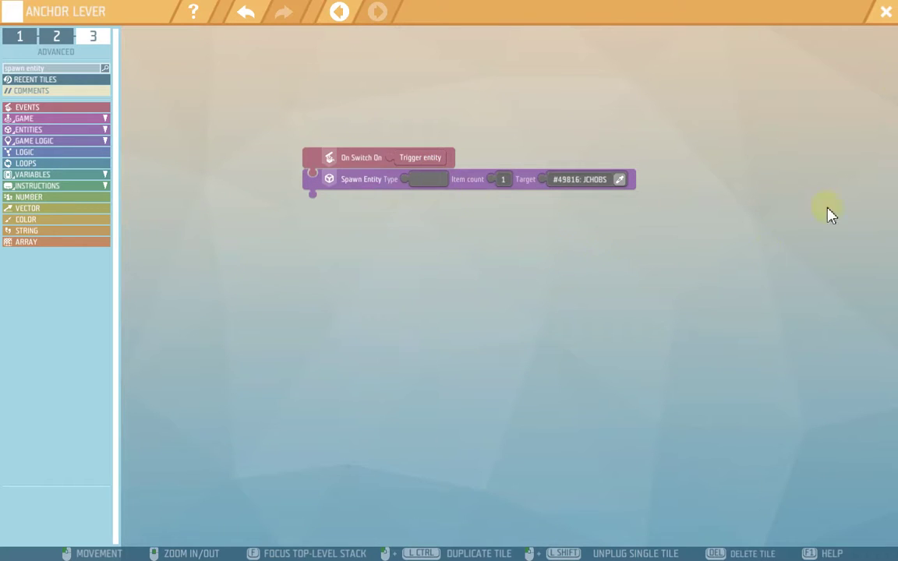
click(888, 14)
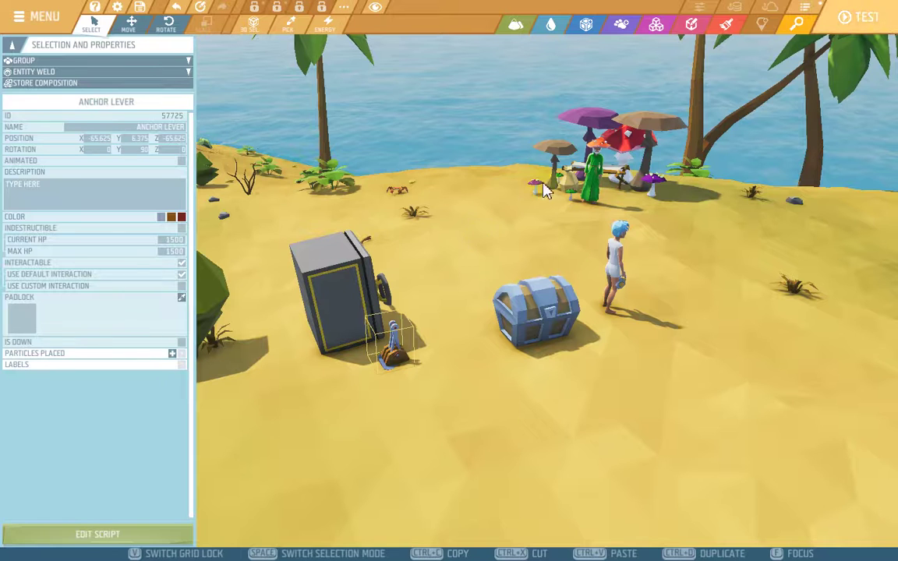
Pick the pirate chest as the Spawn Entity target in the anchor lever's script and leave the script editor.
click(591, 30)
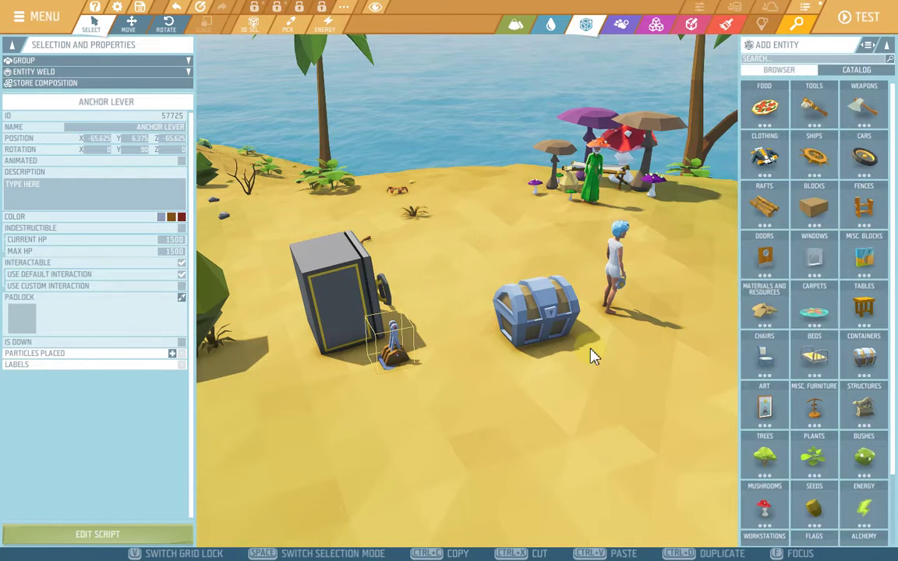
click(562, 431)
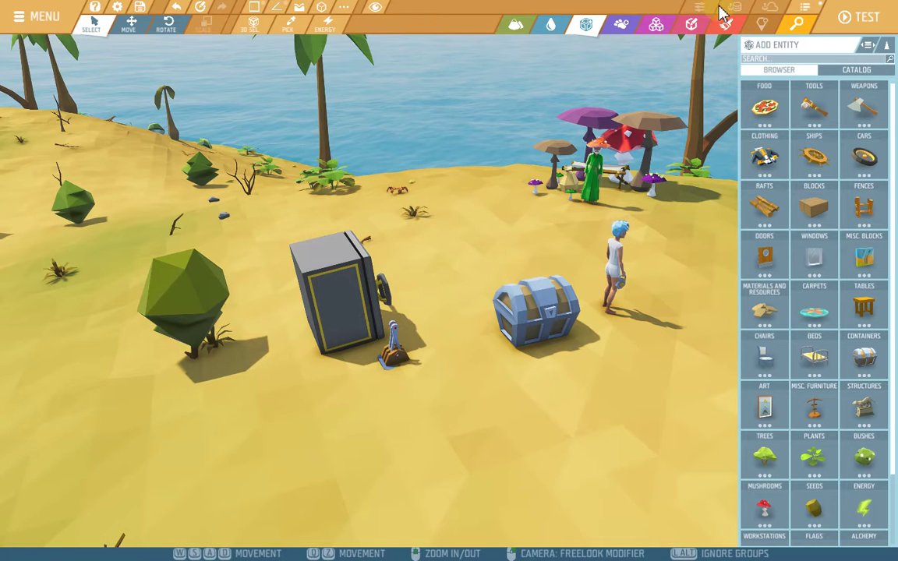
click(390, 351)
click(86, 541)
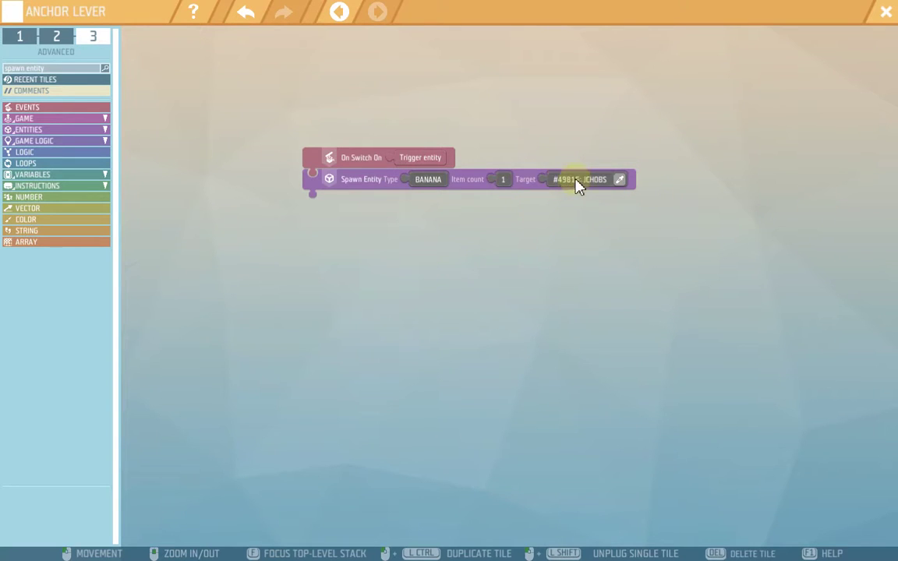
click(621, 181)
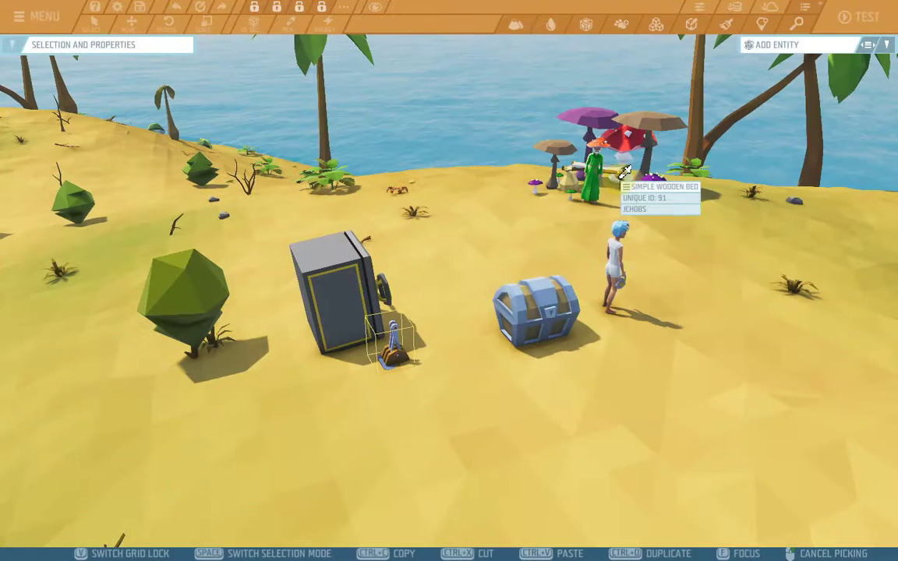
click(551, 331)
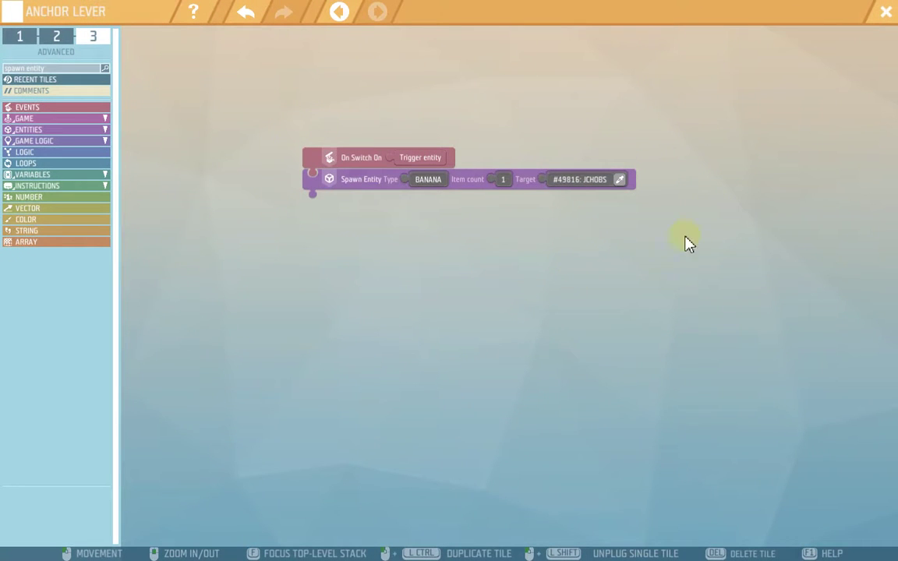
click(887, 12)
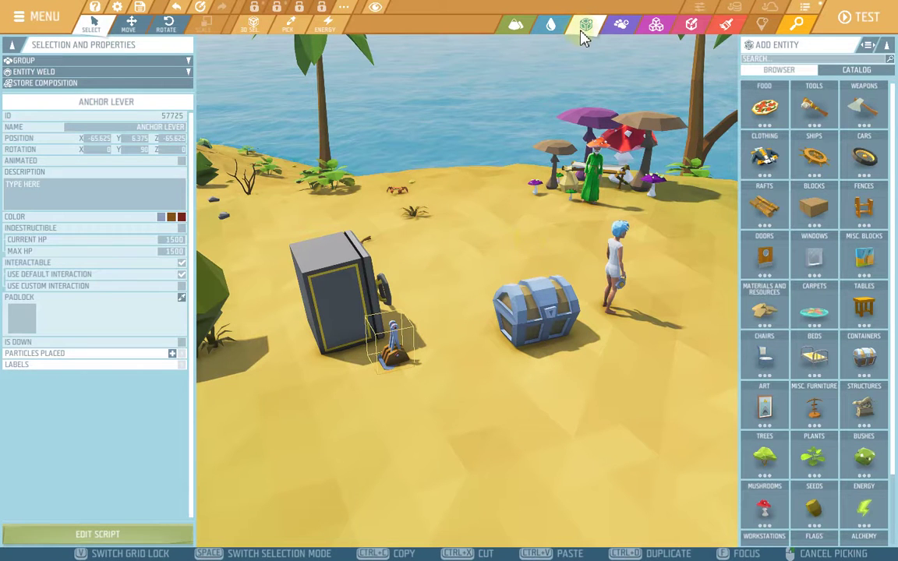
key(l)
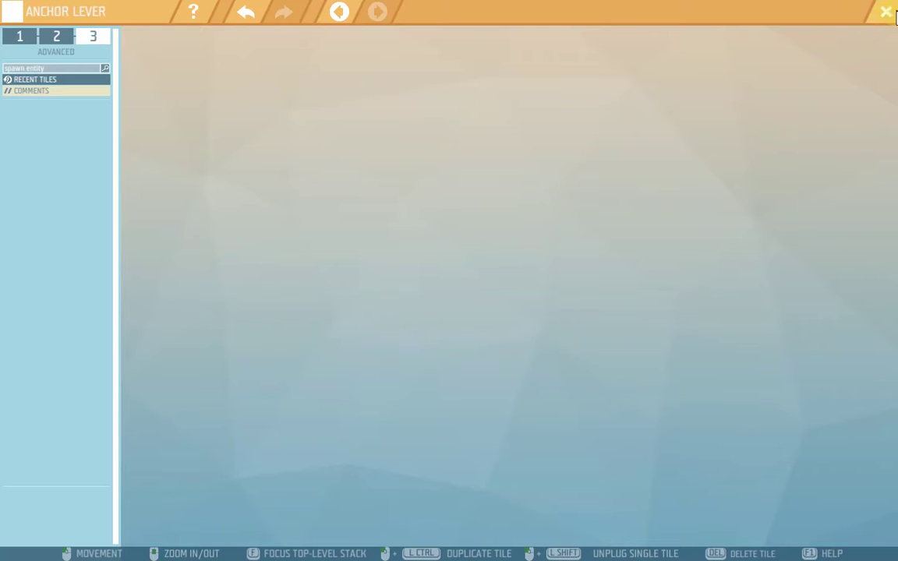
click(887, 15)
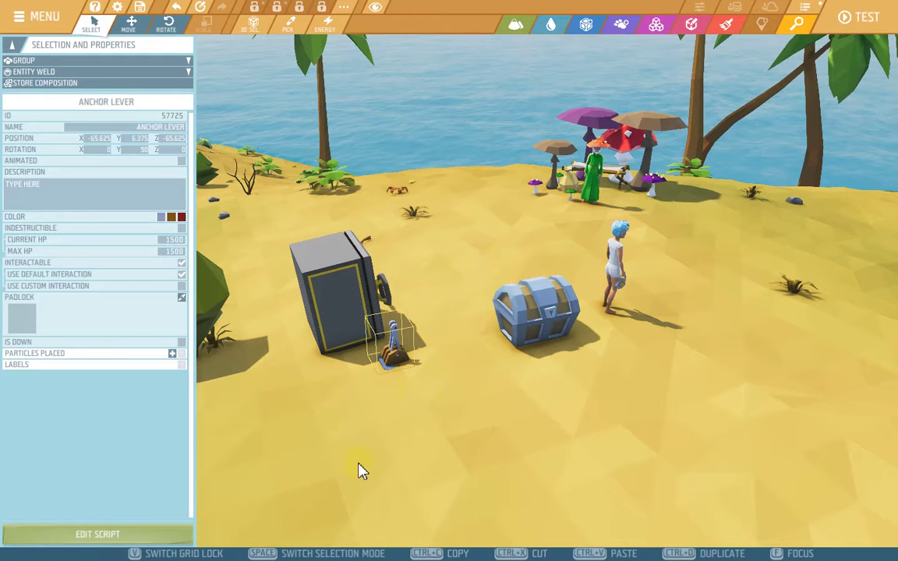
Pick the blue-haired character as the Spawn Entity target in the anchor lever's script and leave the script editor.
click(361, 471)
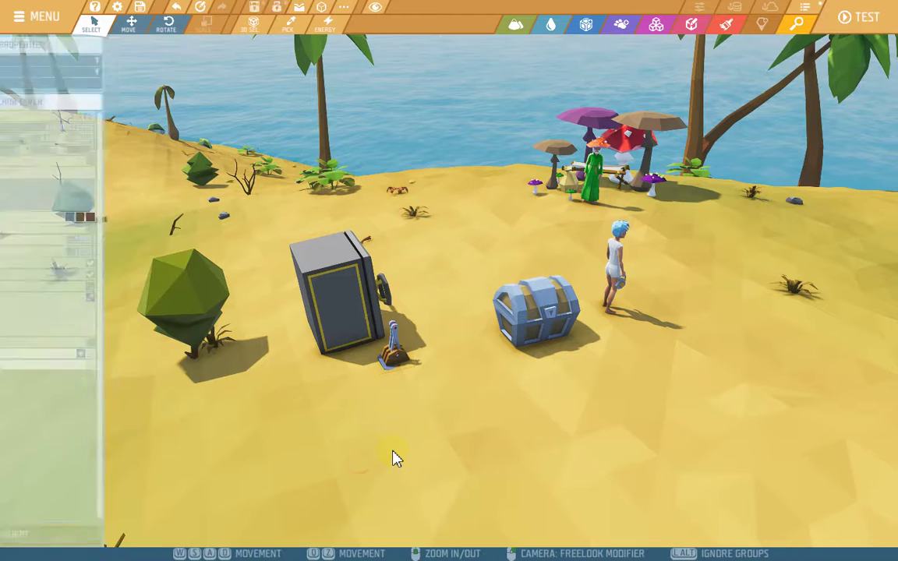
click(394, 363)
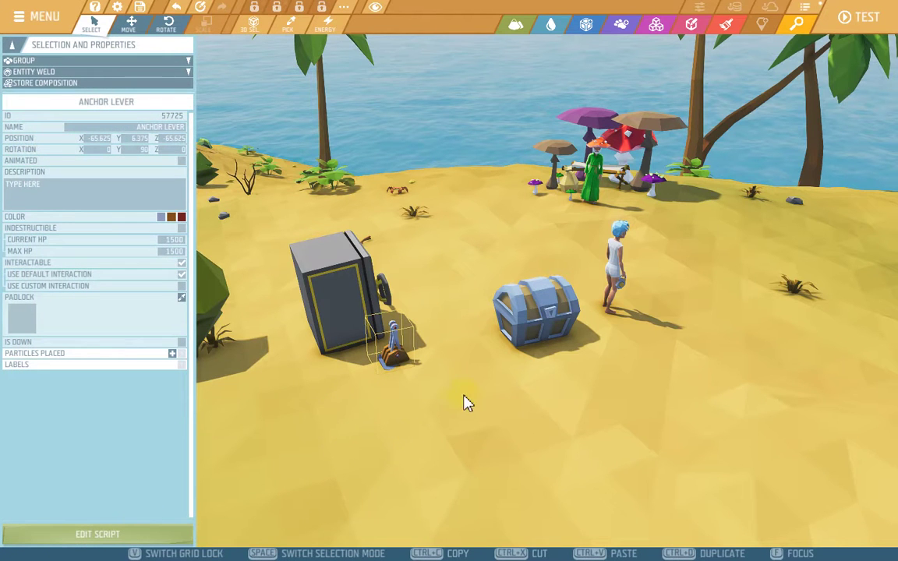
click(99, 536)
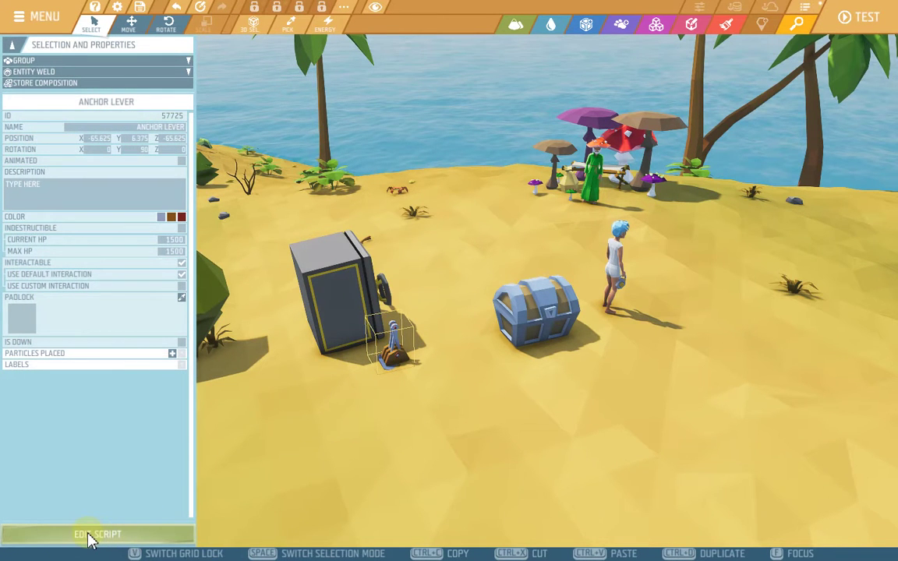
click(88, 536)
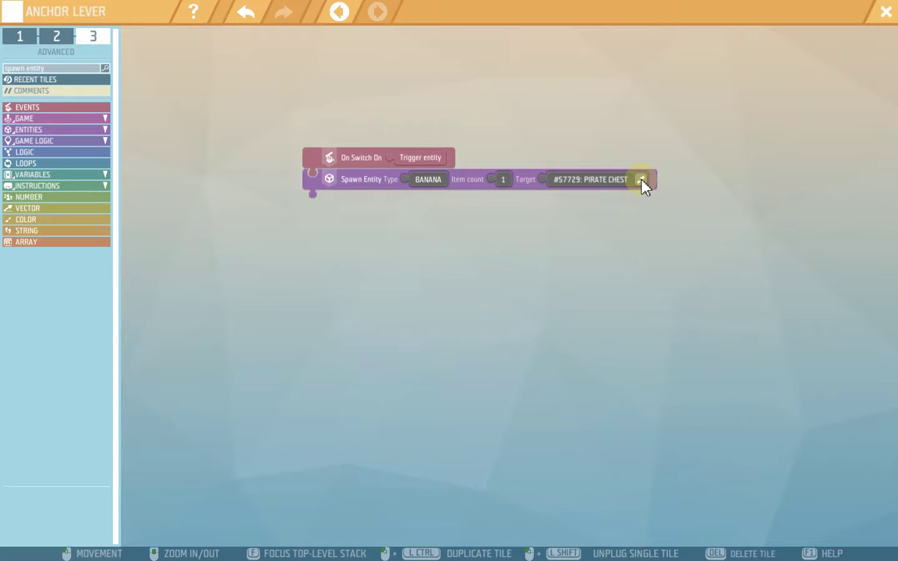
click(642, 181)
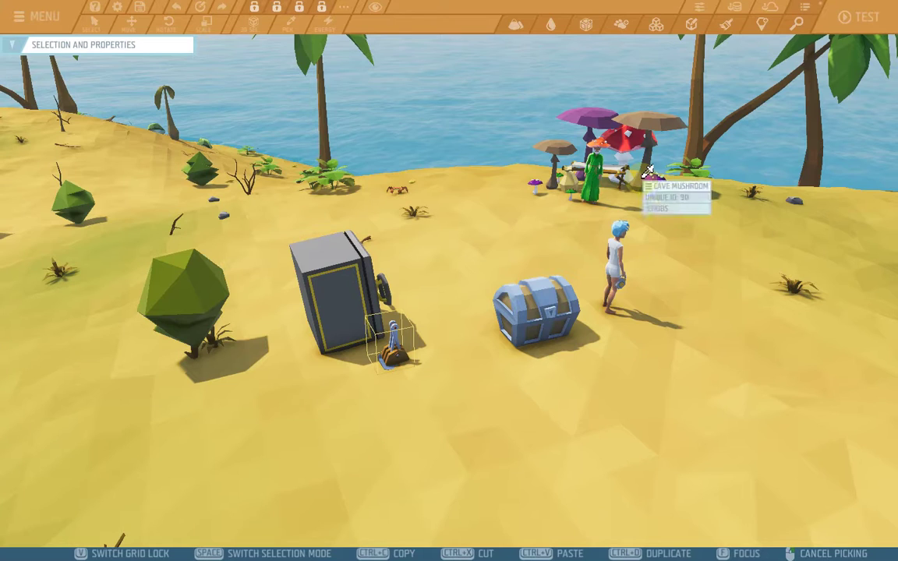
right_click(618, 255)
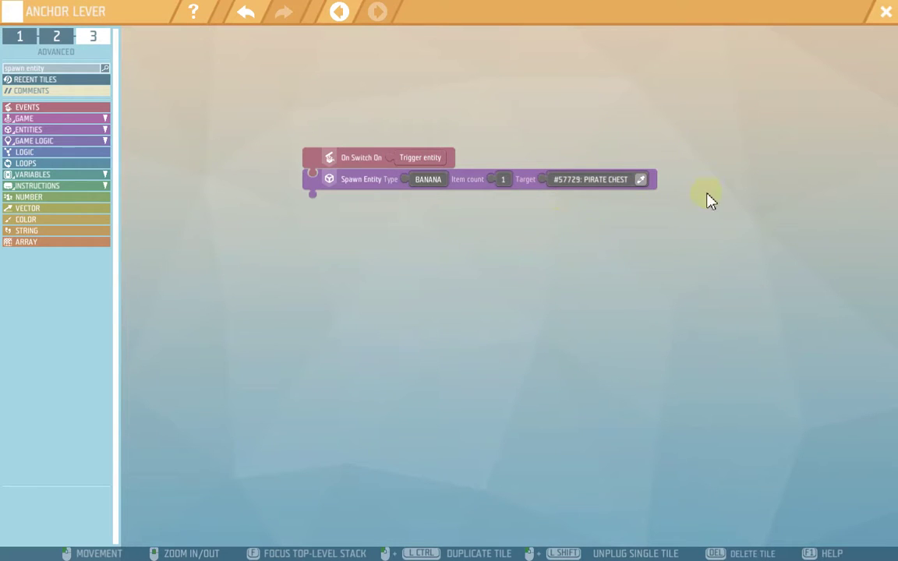
click(889, 16)
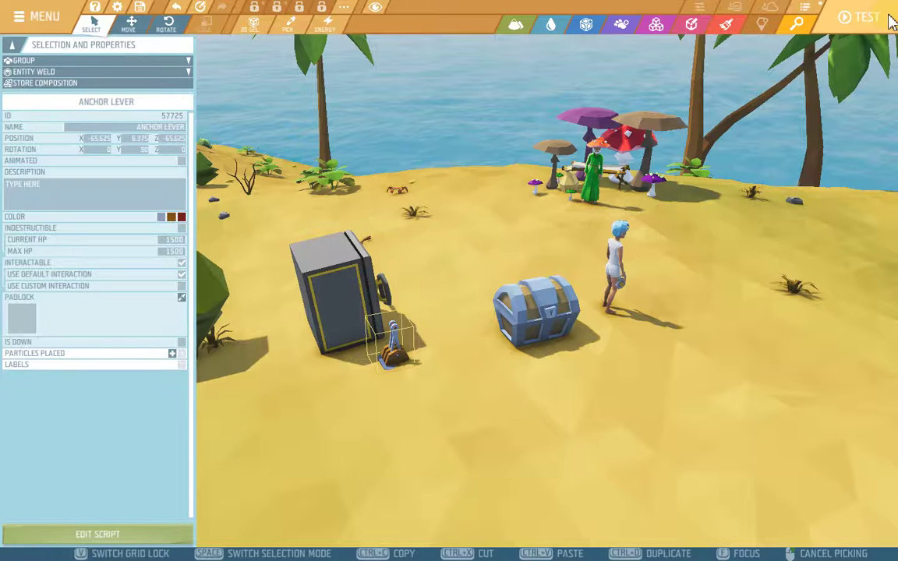
Review the anchor lever's Spawn Entity script and the pirate chest's properties with the entity browser open.
click(586, 31)
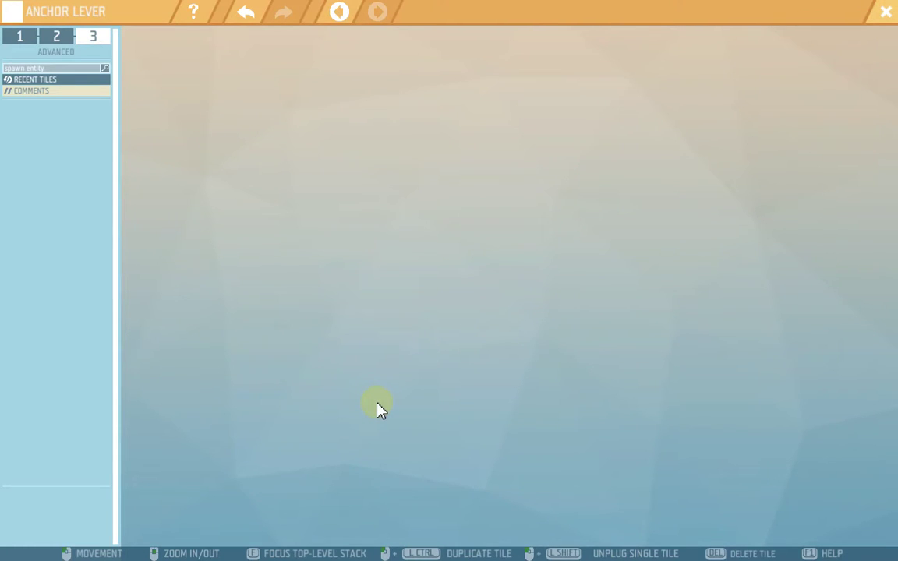
key(Escape)
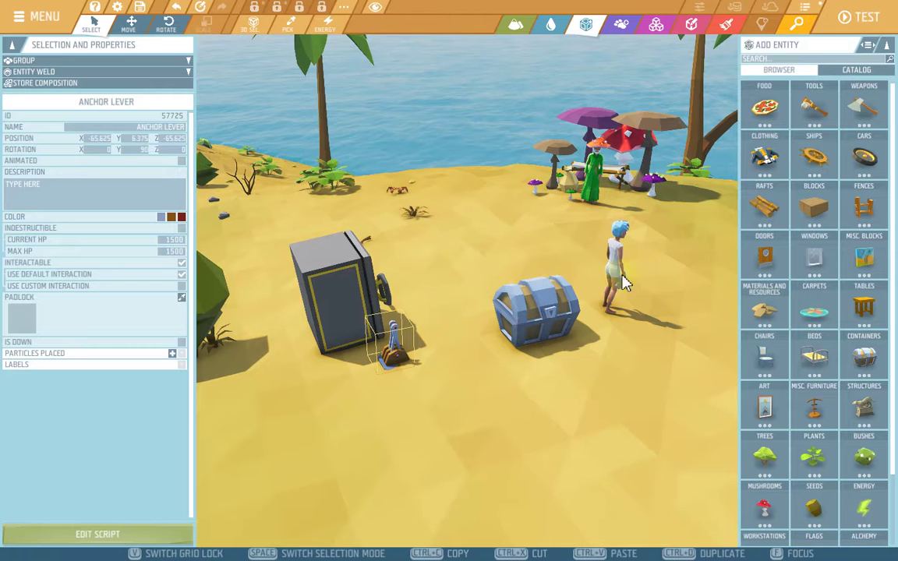
click(119, 537)
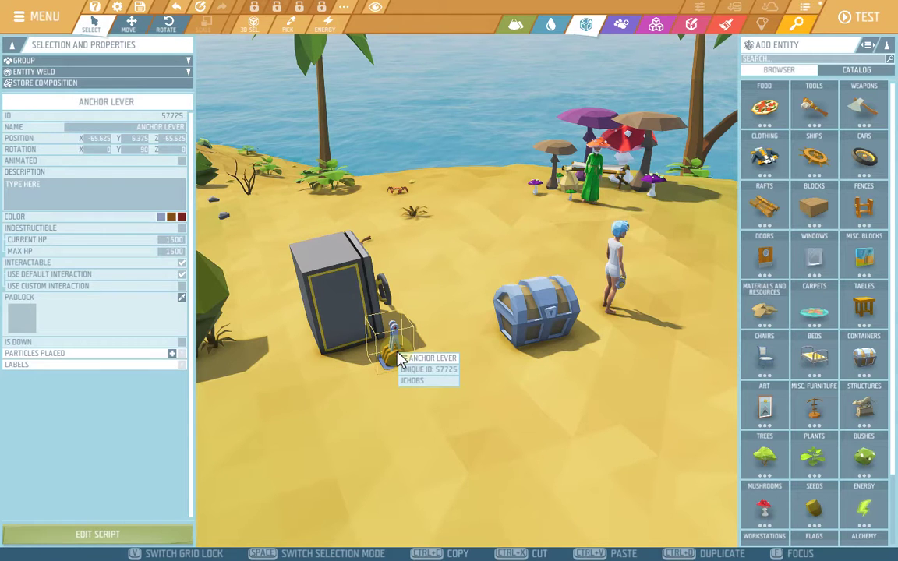
click(563, 329)
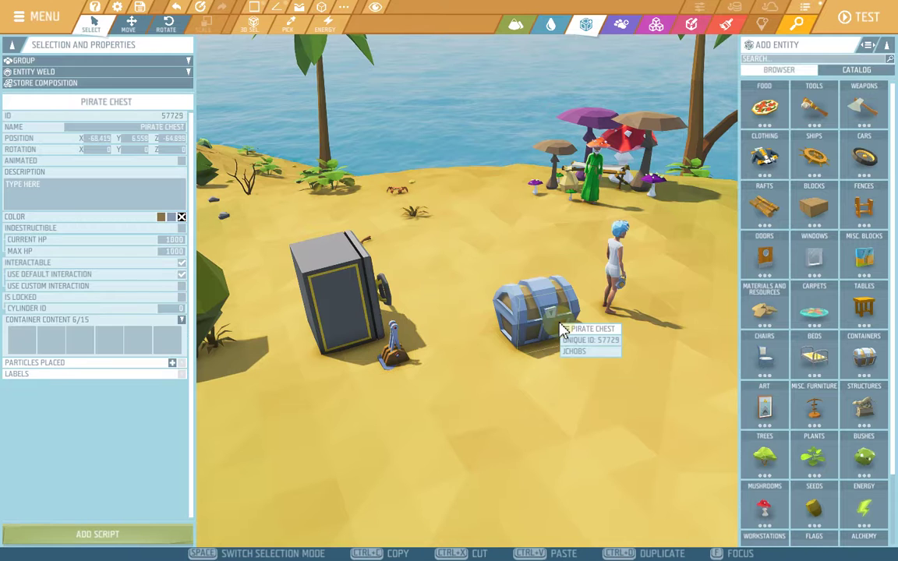
click(525, 429)
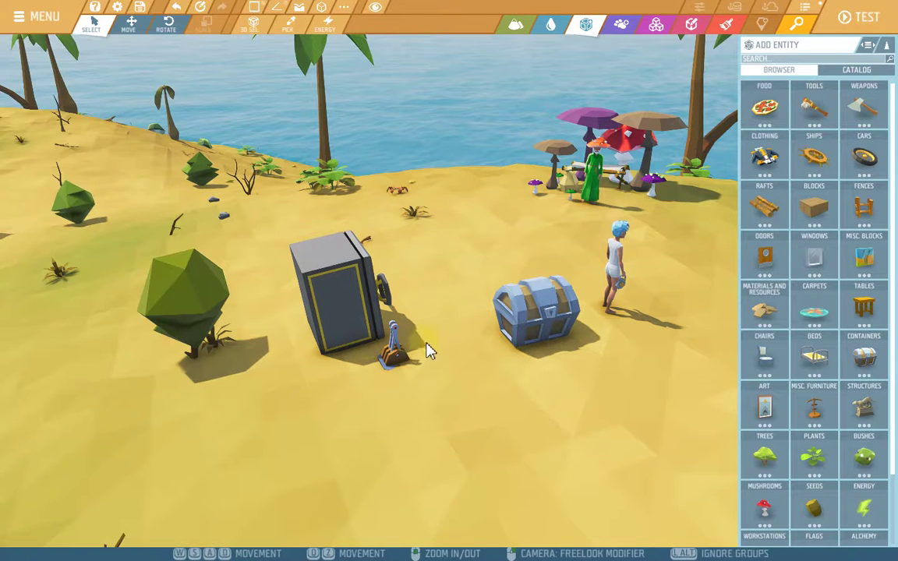
click(385, 360)
click(113, 536)
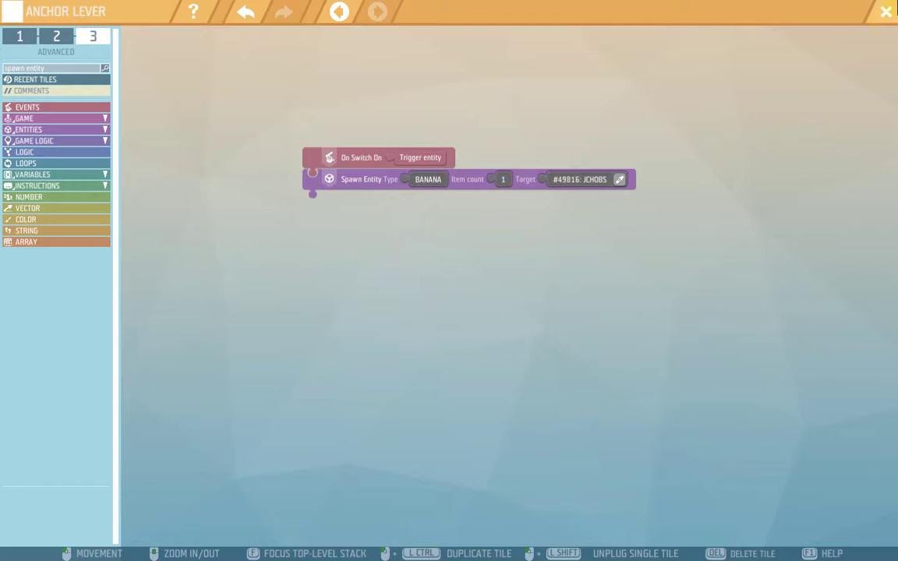
key(Escape)
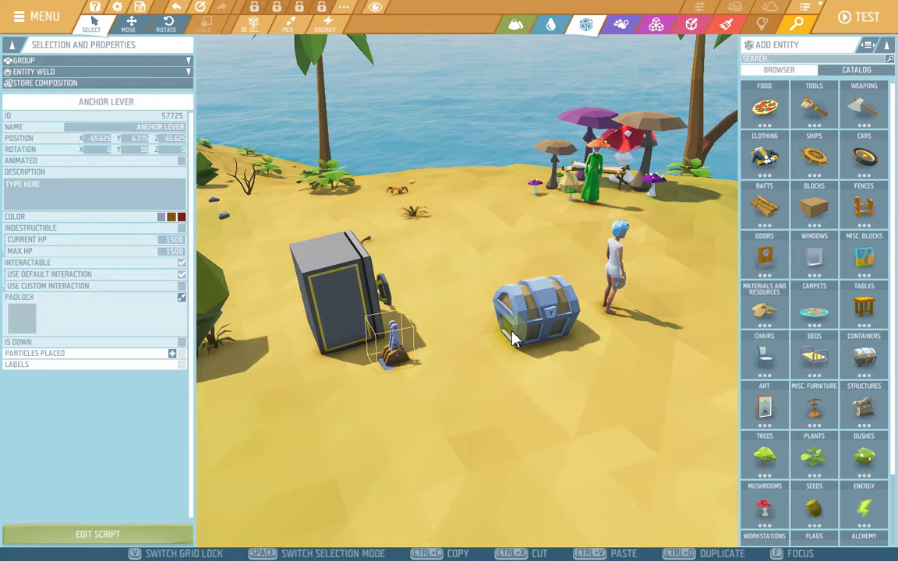